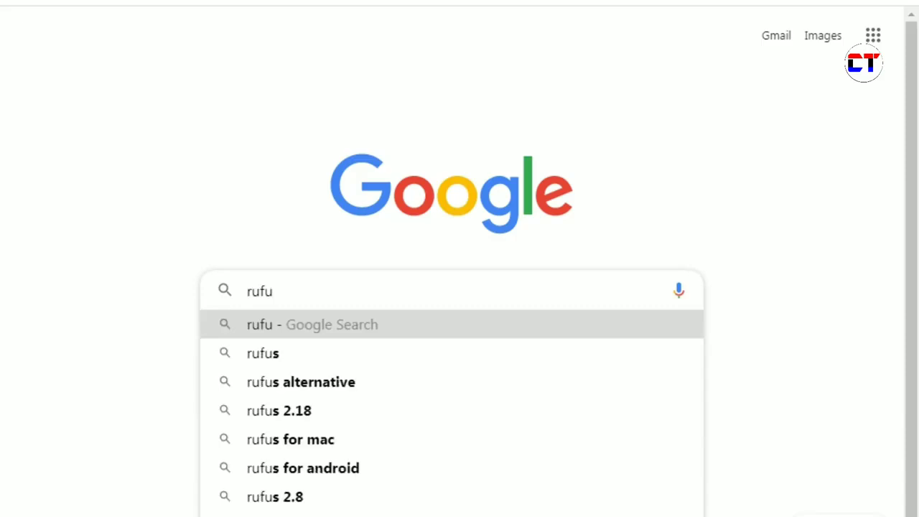
Search the web for "rufus" and find the Rufus 3.11 entry in the Download section of the Rufus website
text(s)
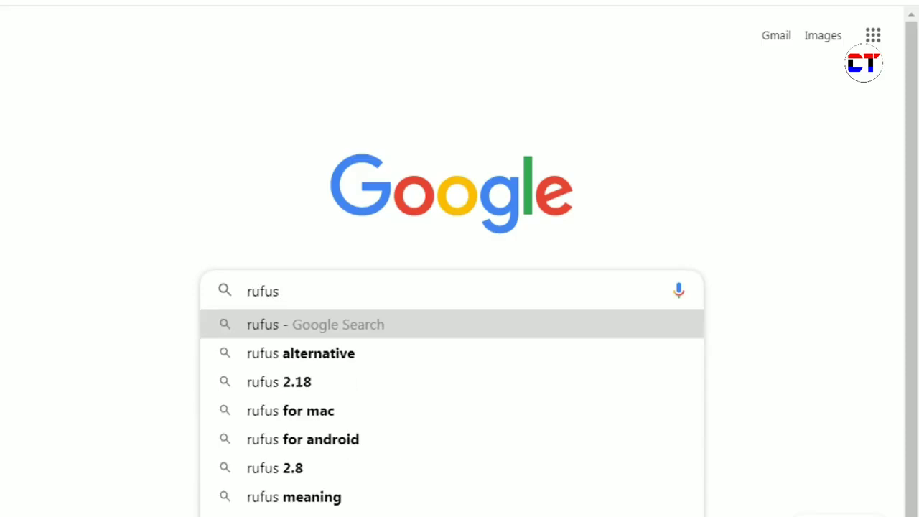
key(Return)
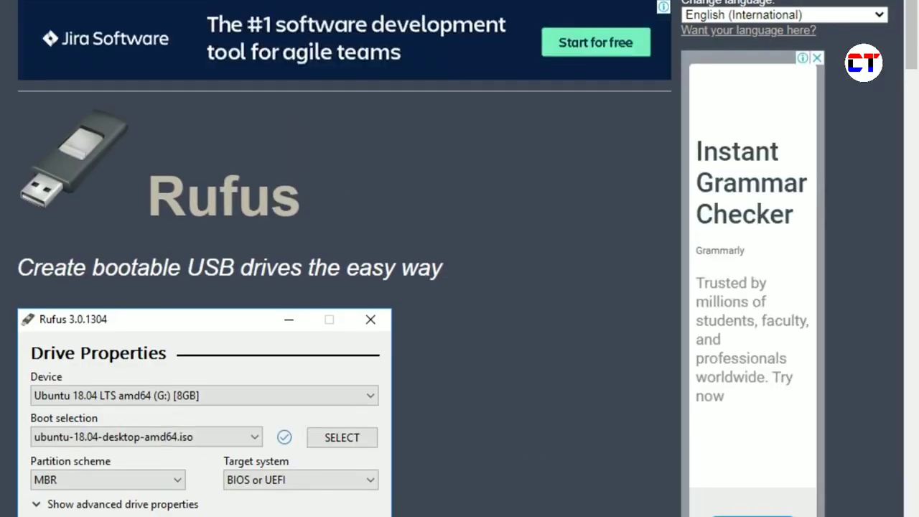
scroll(459, 258, down, 4)
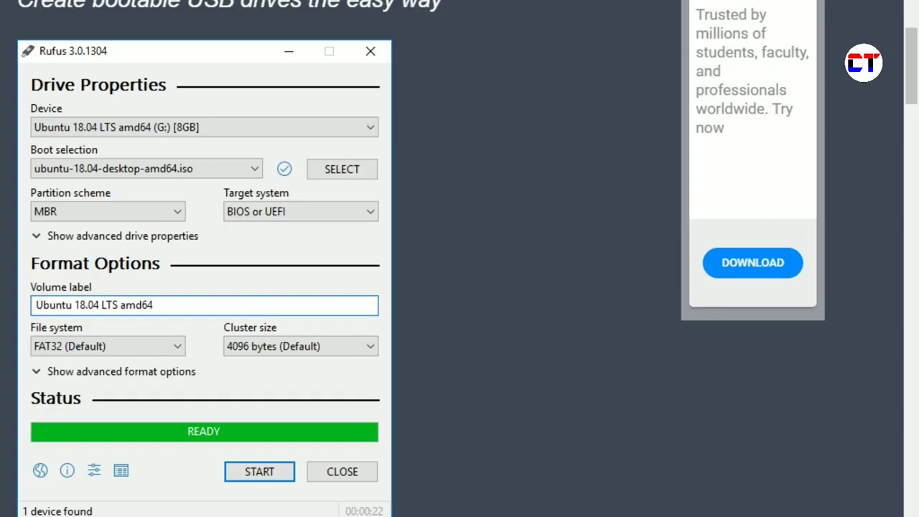
scroll(460, 258, down, 3)
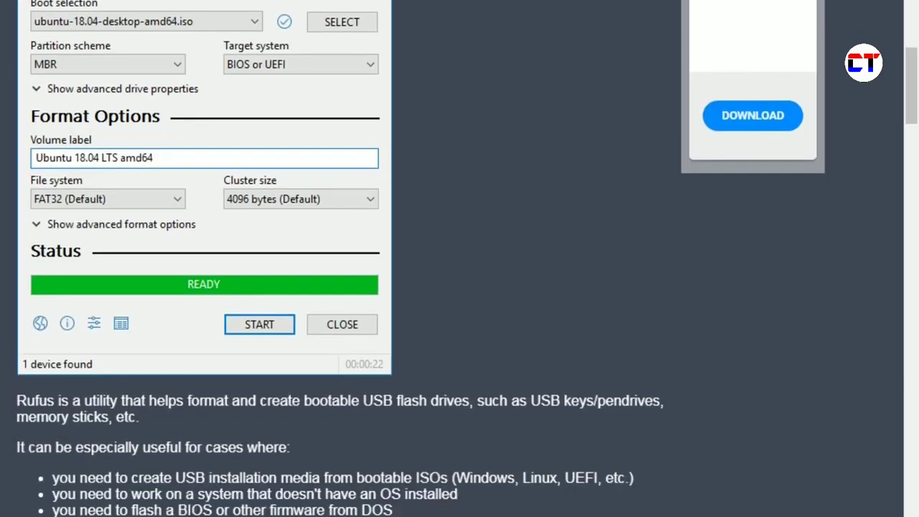
scroll(459, 259, down, 5)
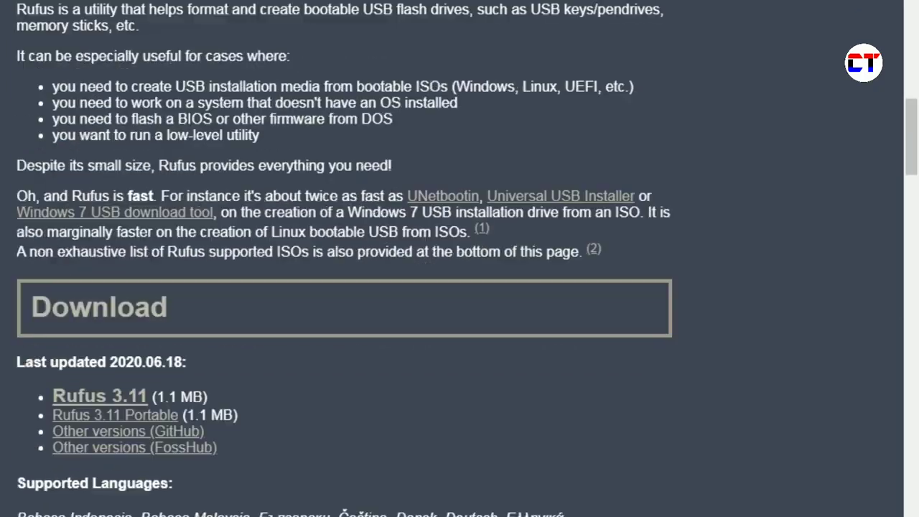
scroll(460, 258, down, 1)
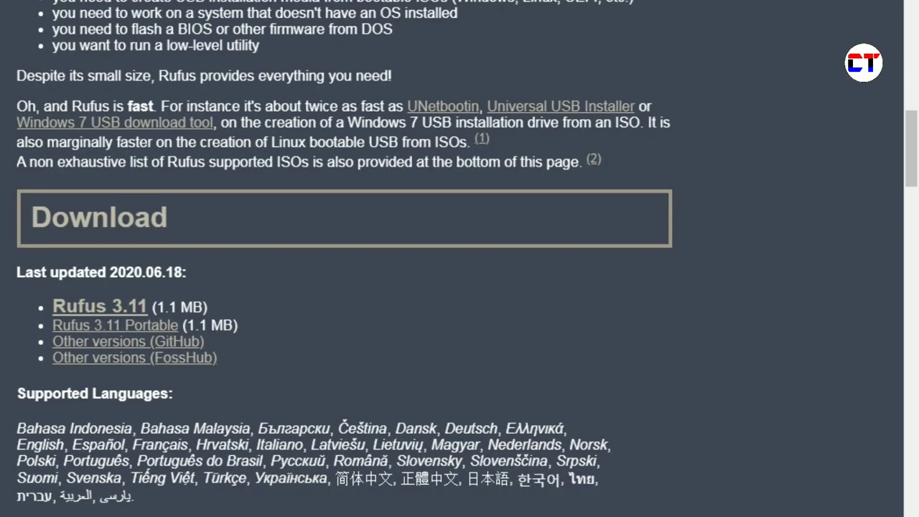
drag(17, 272, 106, 272)
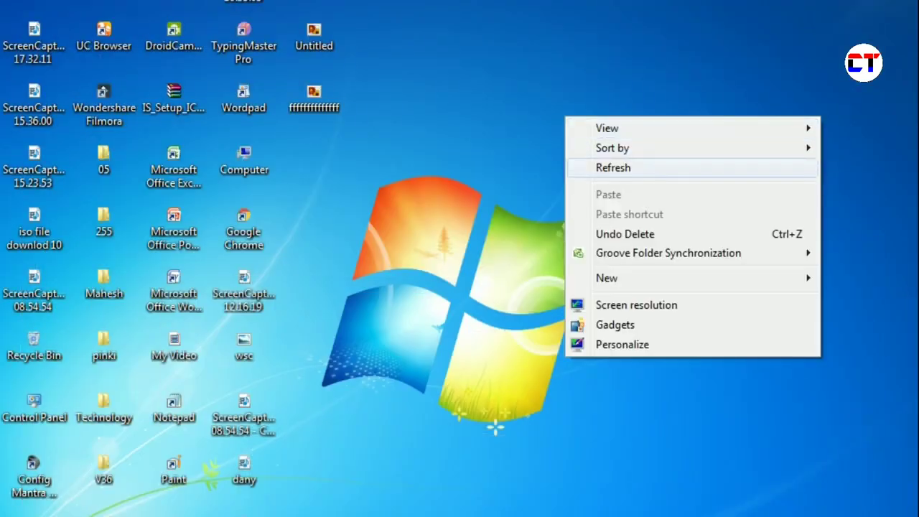
Go from the desktop through Computer to the Downloads folder and launch rufus-3.11
key(Return)
click(244, 161)
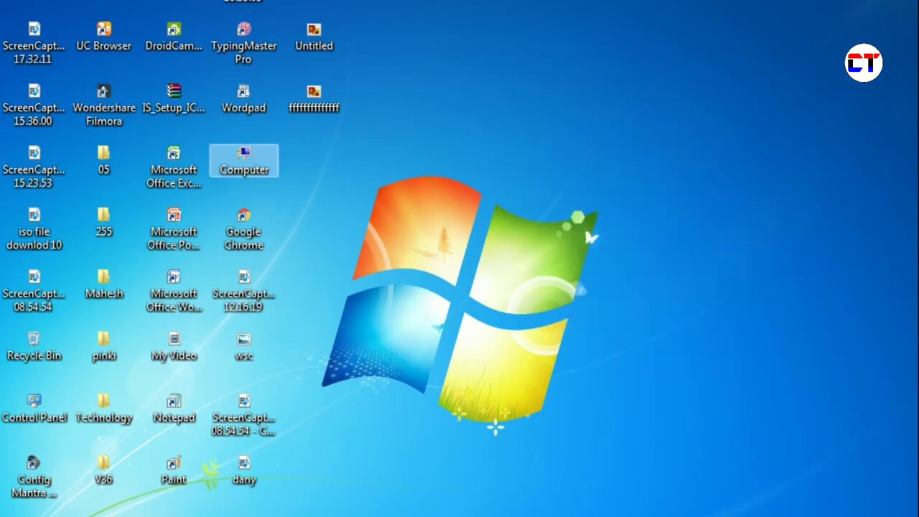
double_click(244, 160)
click(80, 201)
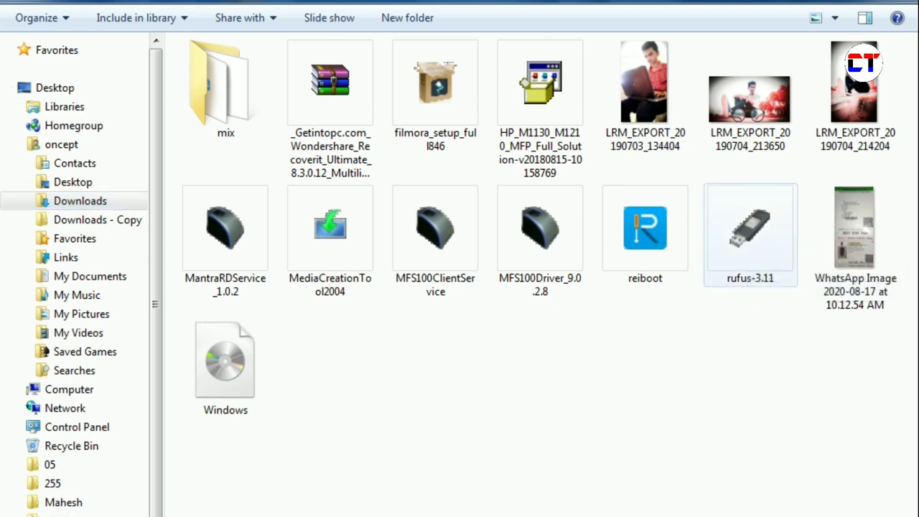
click(739, 231)
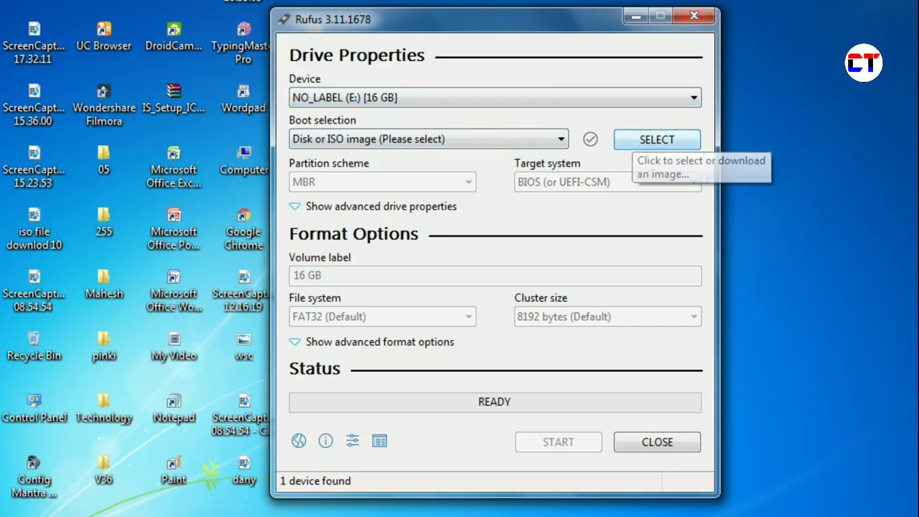
Use Disk or ISO image as the boot selection and load the Windows ISO file from the Downloads folder
click(359, 138)
click(387, 196)
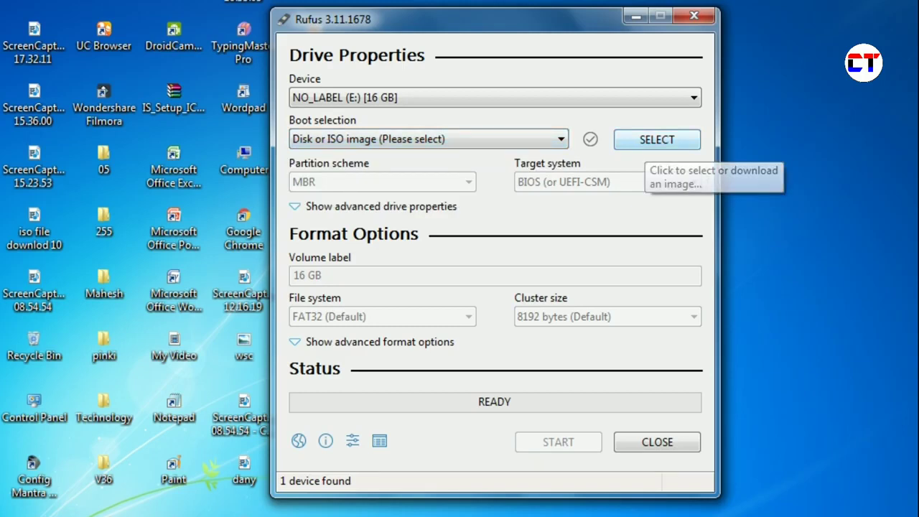
click(656, 139)
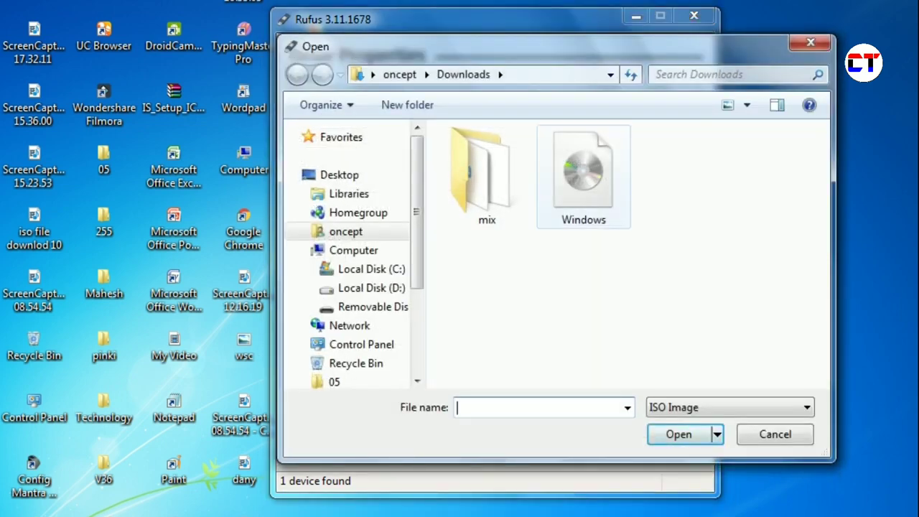
click(583, 176)
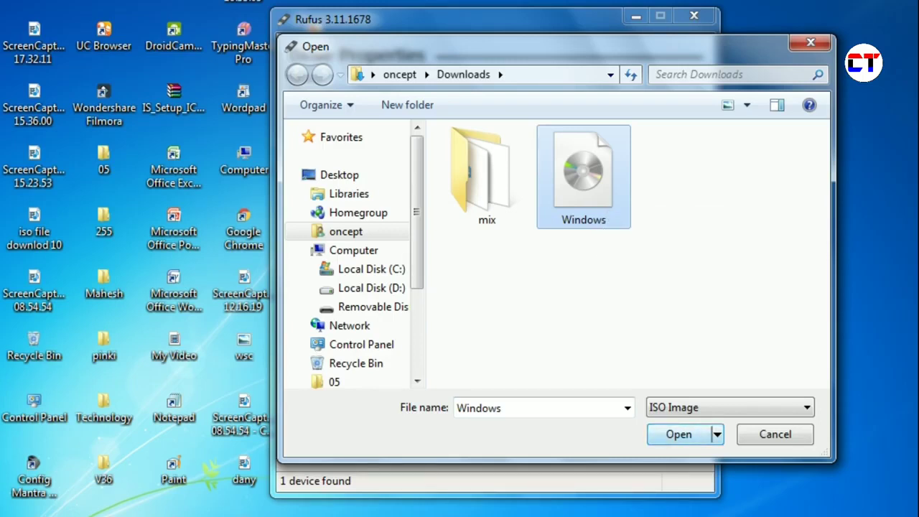
key(Return)
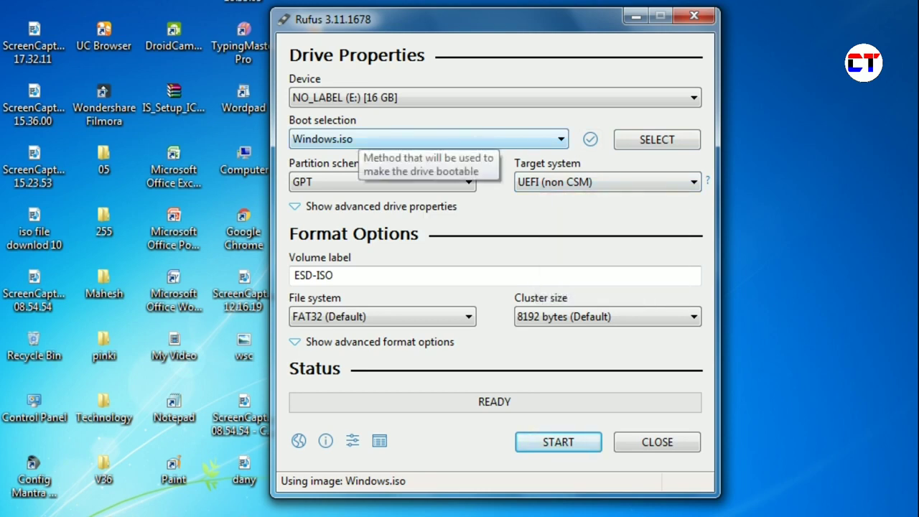
Set the partition scheme to MBR with BIOS (or UEFI-CSM) as the target system
click(382, 181)
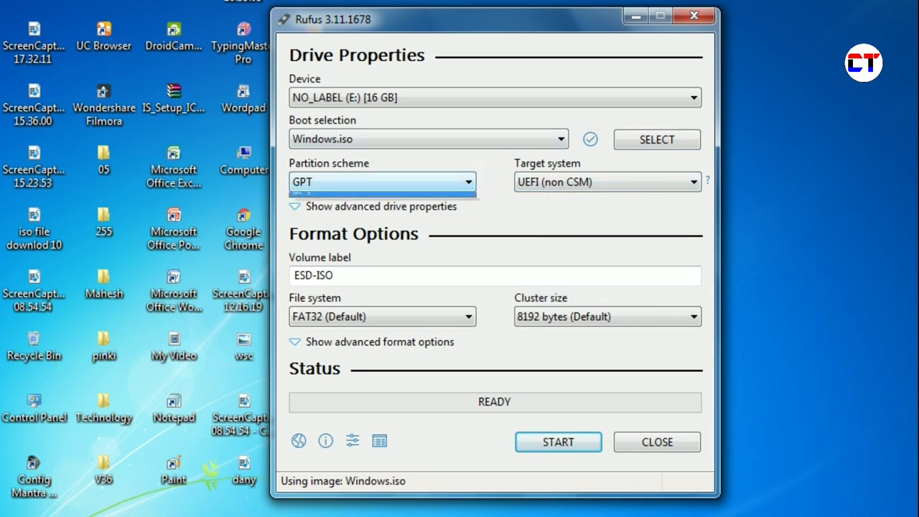
click(374, 197)
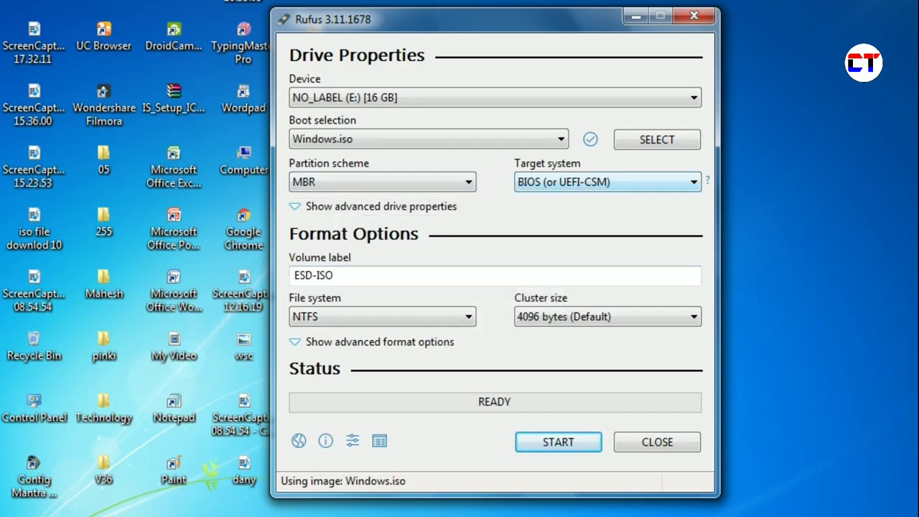
click(607, 181)
click(607, 199)
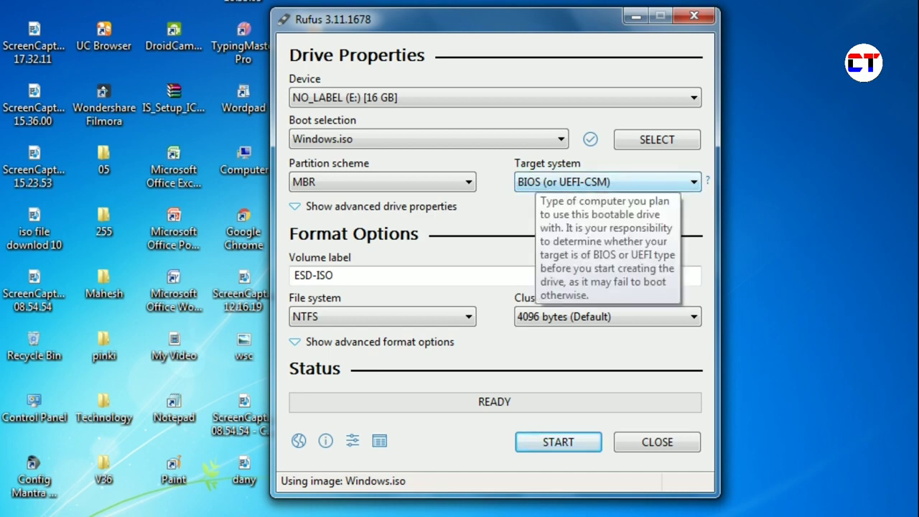
Examine the advanced format options and the advanced drive properties, and collapse both sections again
click(358, 343)
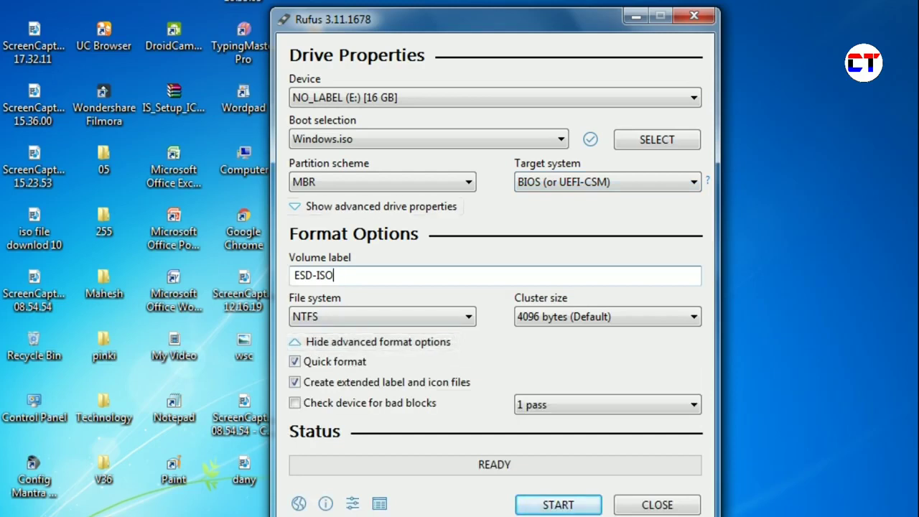
click(373, 206)
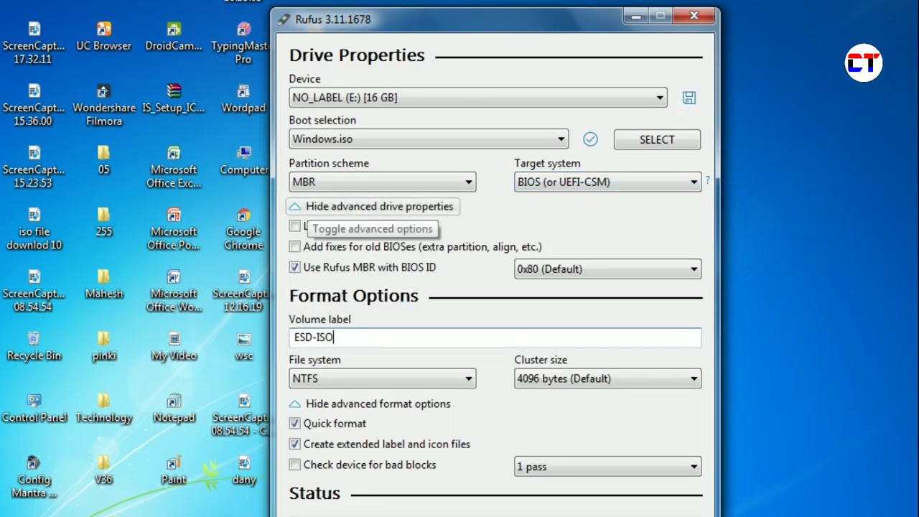
click(301, 207)
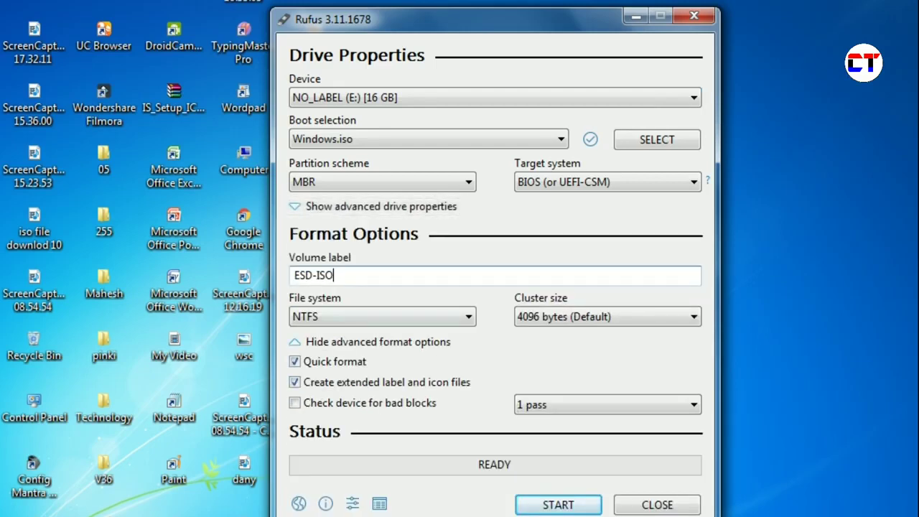
click(296, 342)
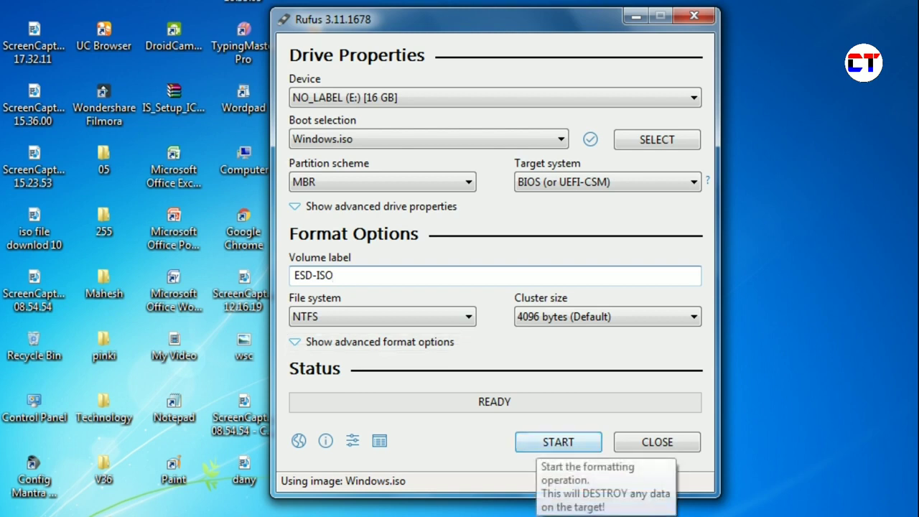
Write Windows.iso to the 16 GB USB drive, accepting the erasure of its data, and close Rufus when done
click(557, 441)
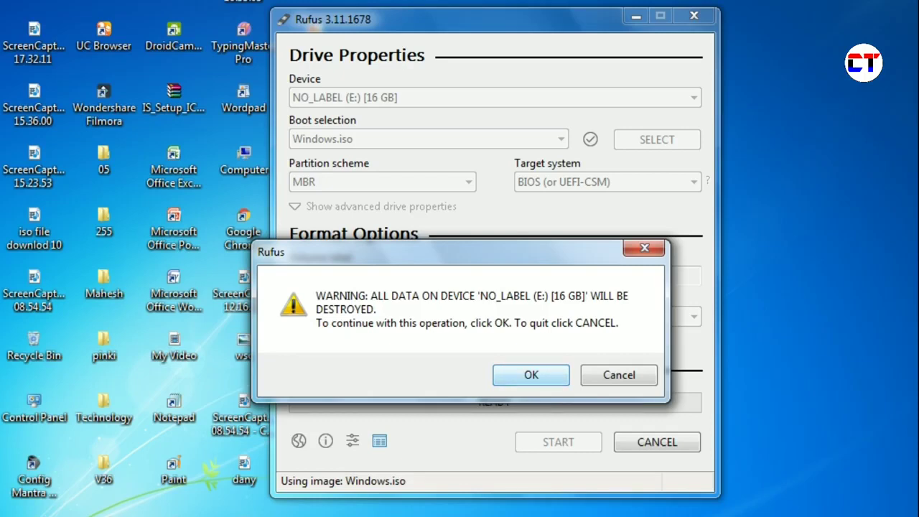
key(Return)
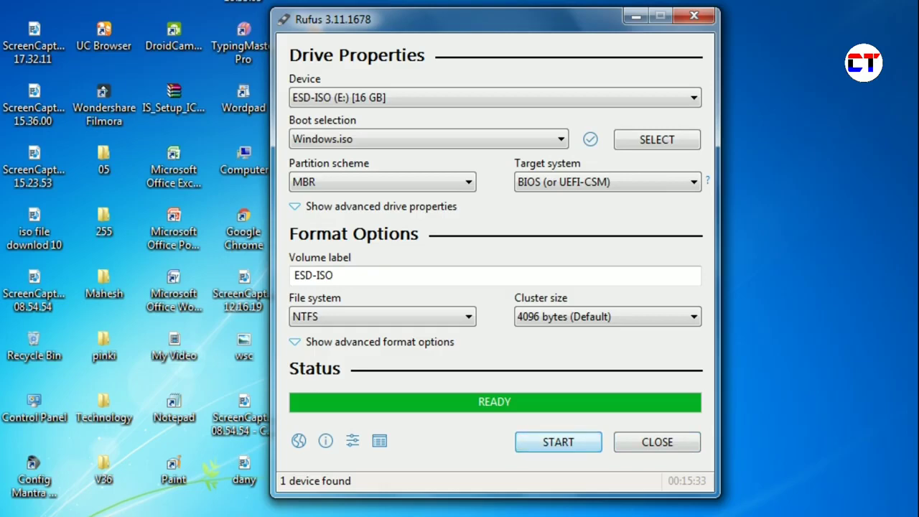
key(Tab)
key(Return)
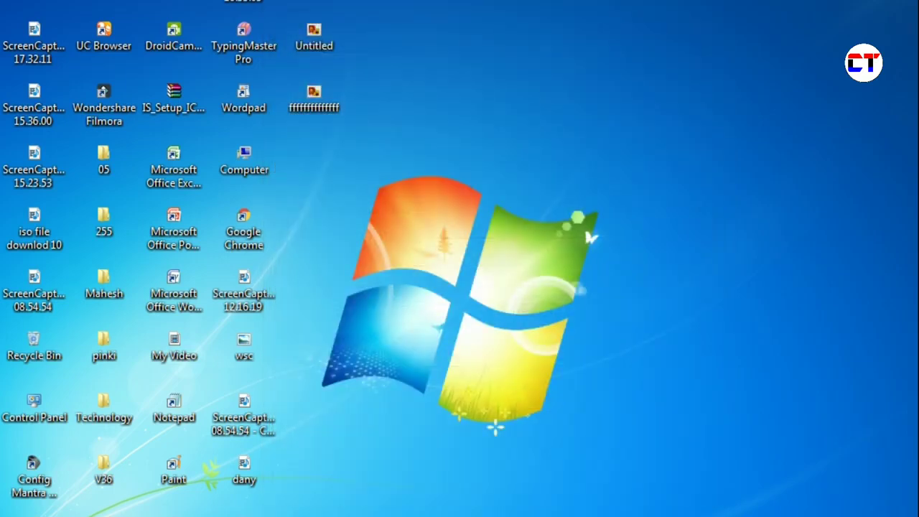
Refresh the desktop, open the Computer window and minimize the AutoPlay dialog for the ESD-ISO (E:) drive
right_click(503, 56)
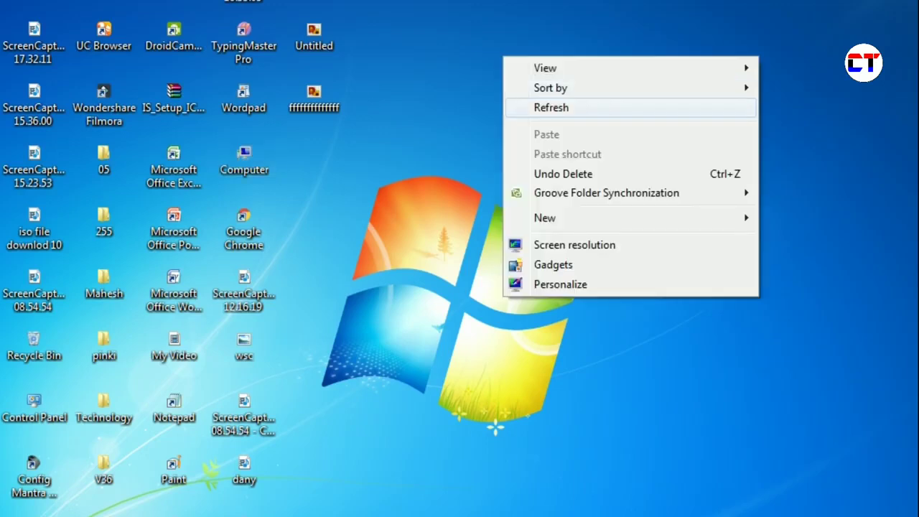
click(550, 107)
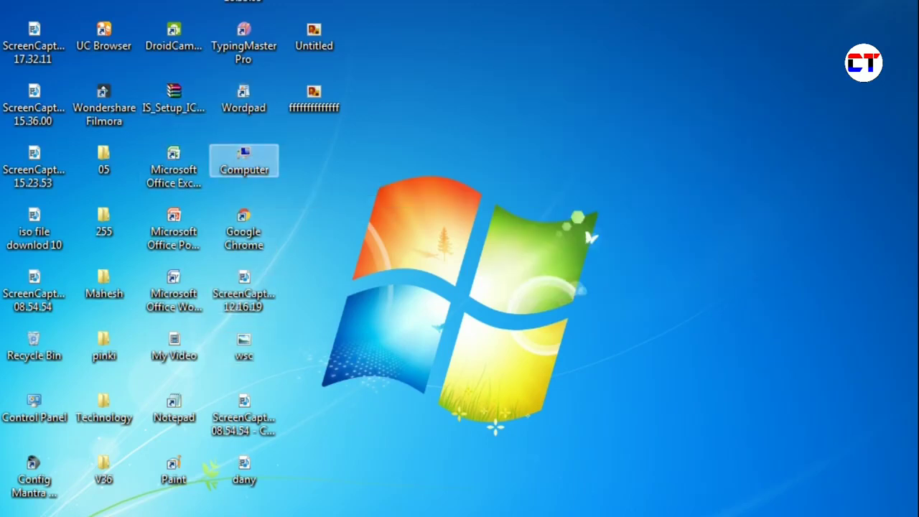
double_click(244, 161)
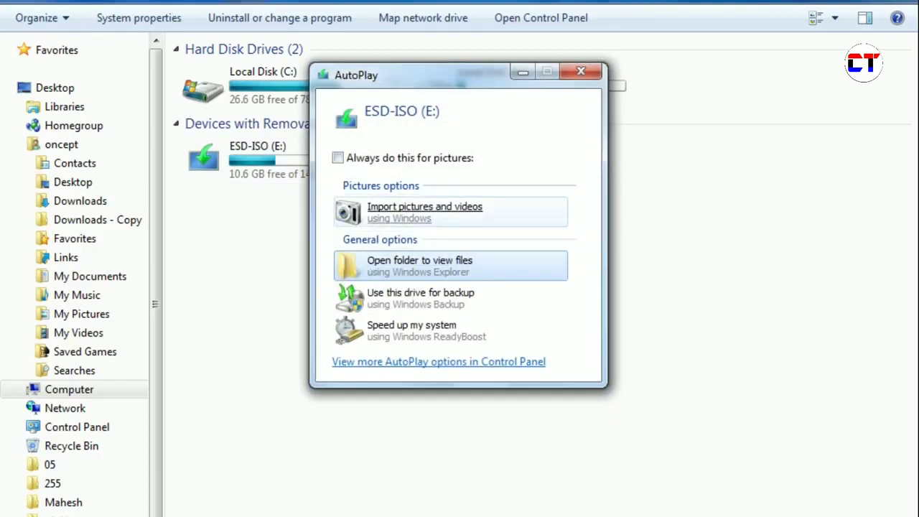
click(523, 72)
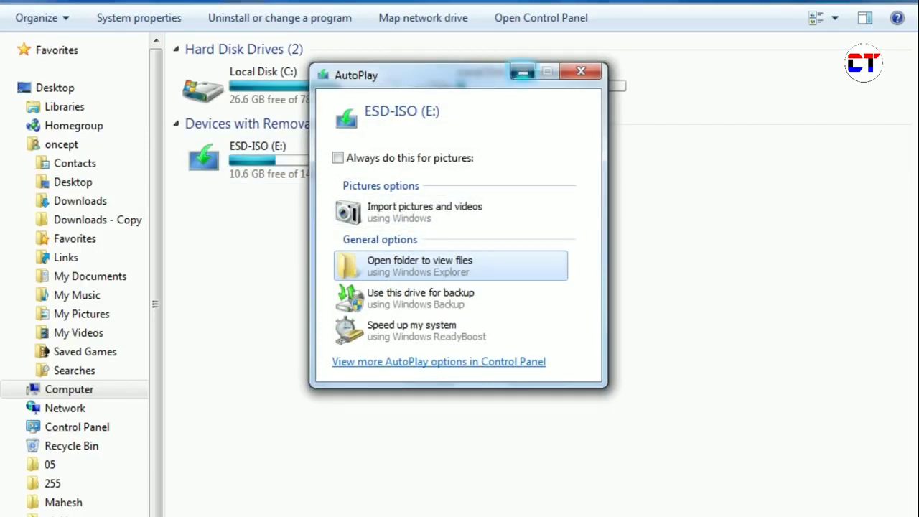
Refresh the drive list in Computer and select the ESD-ISO (E:) removable drive to check it
right_click(496, 218)
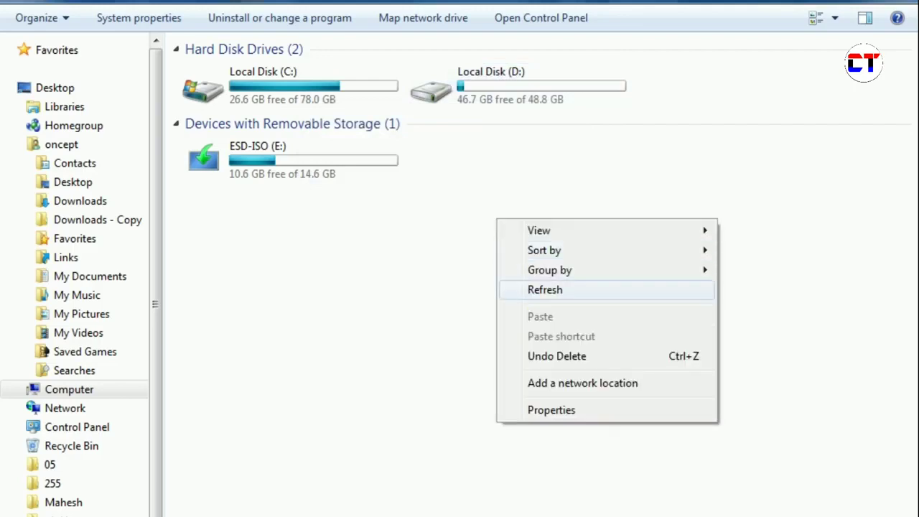
click(531, 289)
right_click(437, 232)
click(488, 304)
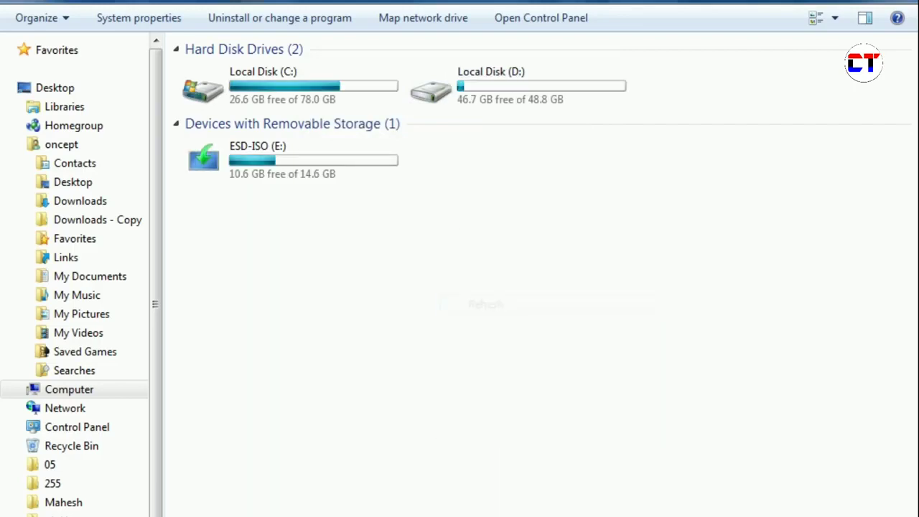
right_click(439, 248)
click(488, 318)
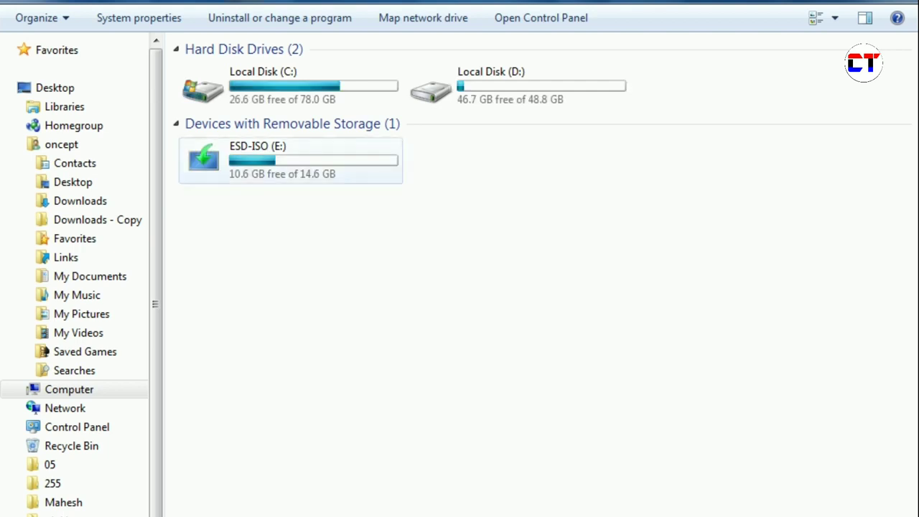
click(290, 160)
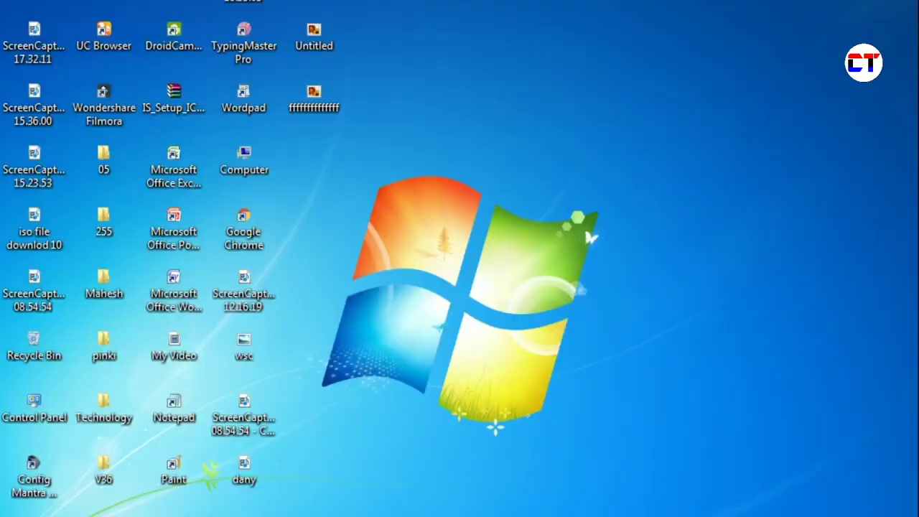
key(shift+F10)
key(Down)
key(Return)
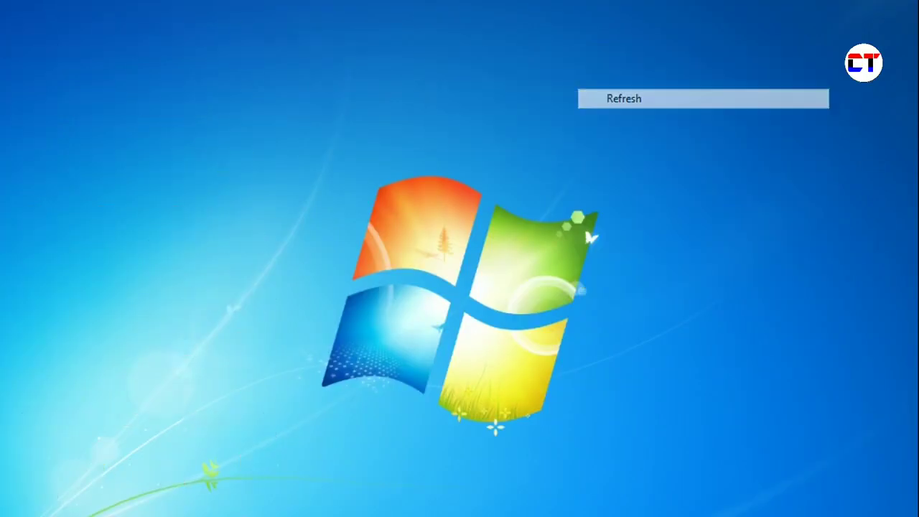